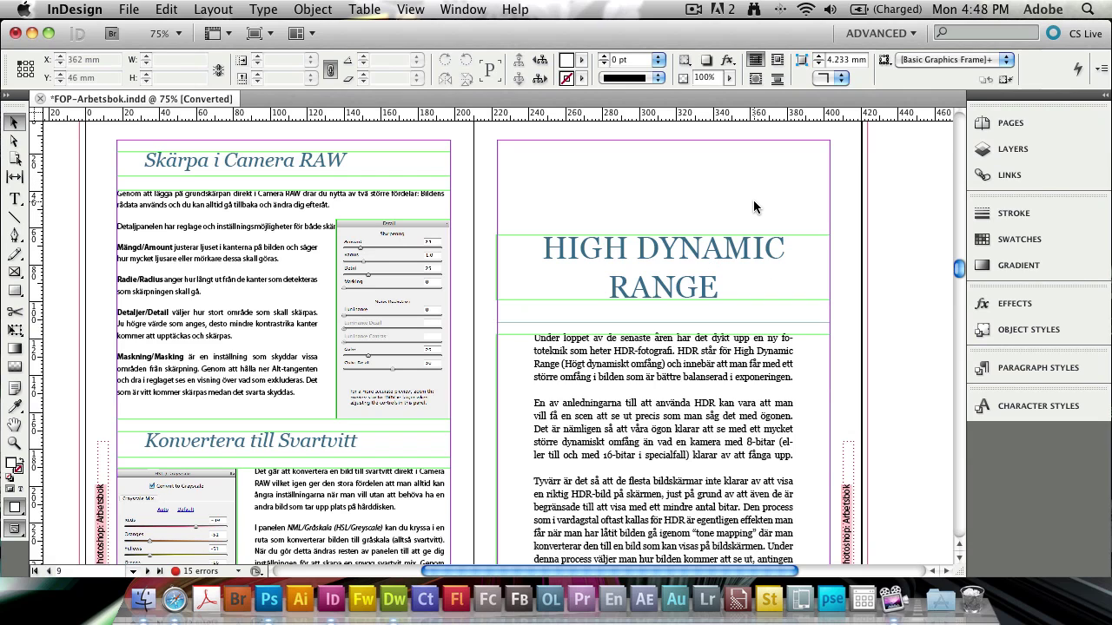
# Step: Select the HIGH DYNAMIC RANGE heading frame, then the Ta fotot heading frame
pyautogui.scroll(-4, 625, 273)
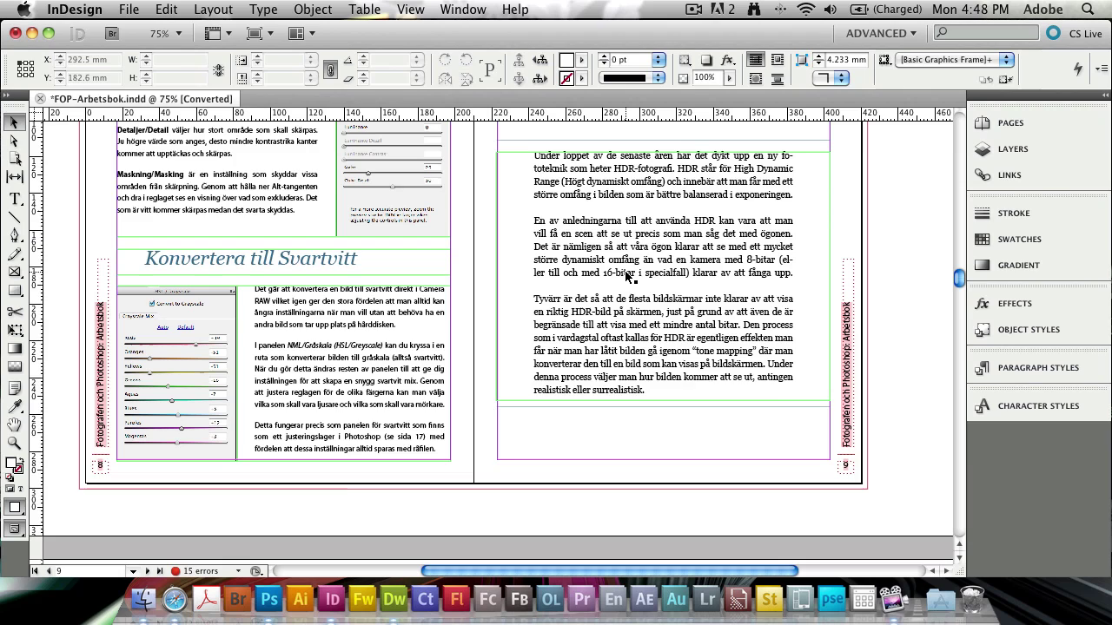
pyautogui.scroll(3, 626, 274)
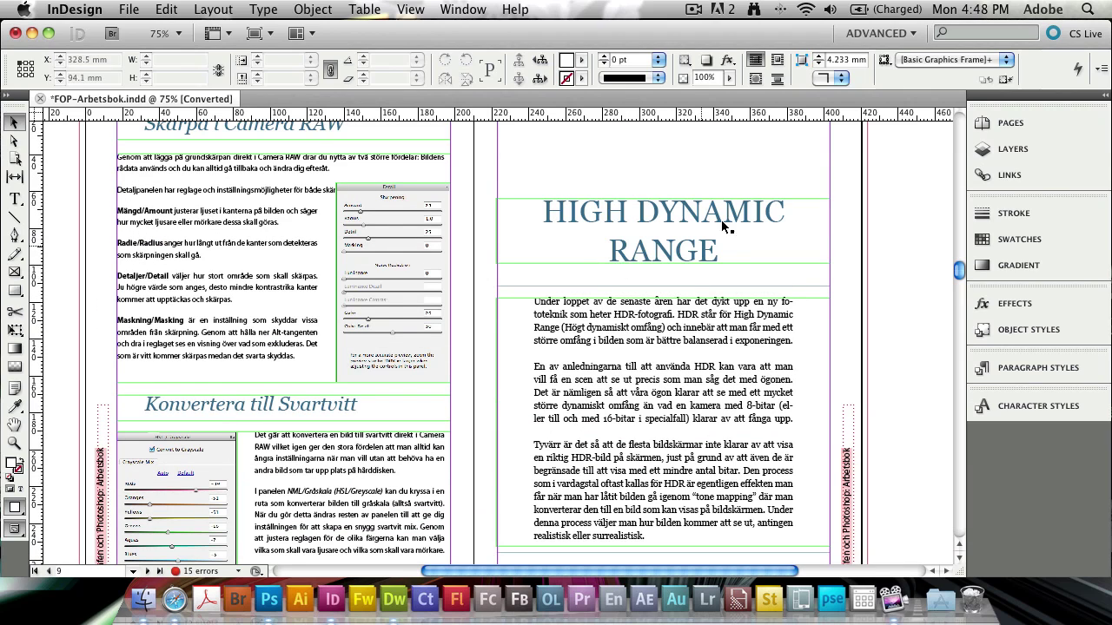
pyautogui.click(628, 212)
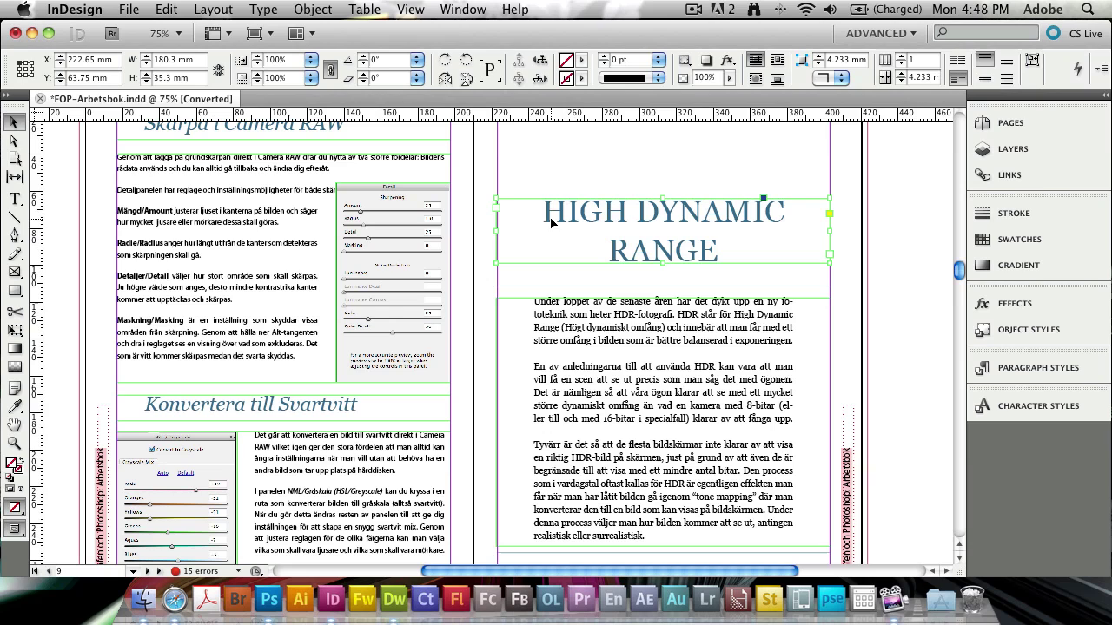
pyautogui.scroll(-13, 667, 348)
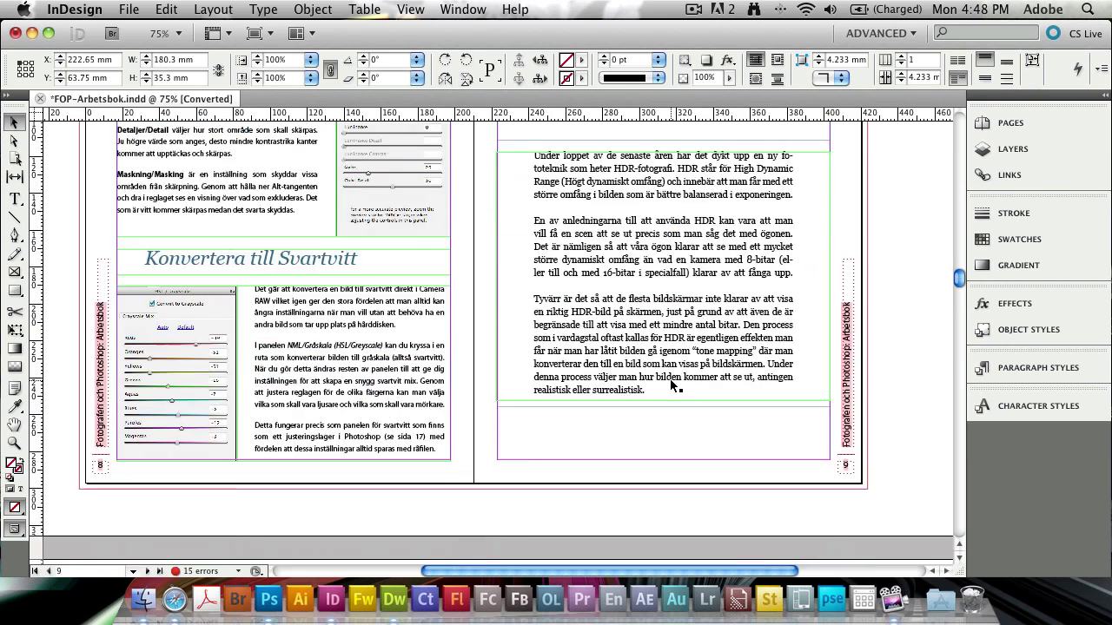
pyautogui.click(187, 326)
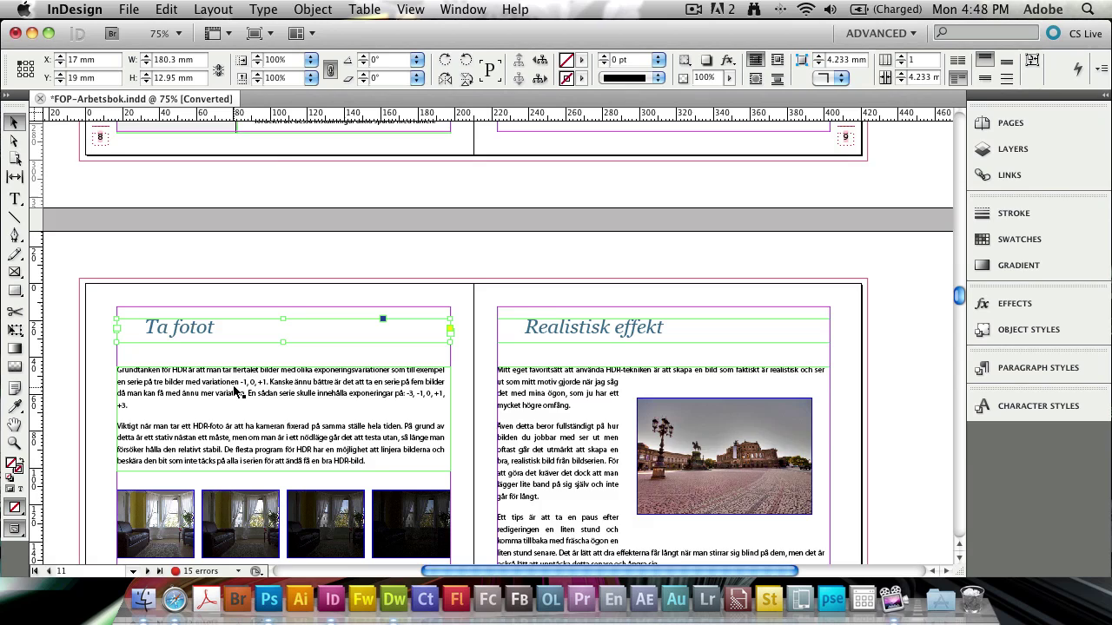
# Step: On the HIGH DYNAMIC RANGE title, try Section Intro Text, then reapply Section Intro Header
pyautogui.scroll(-3, 217, 445)
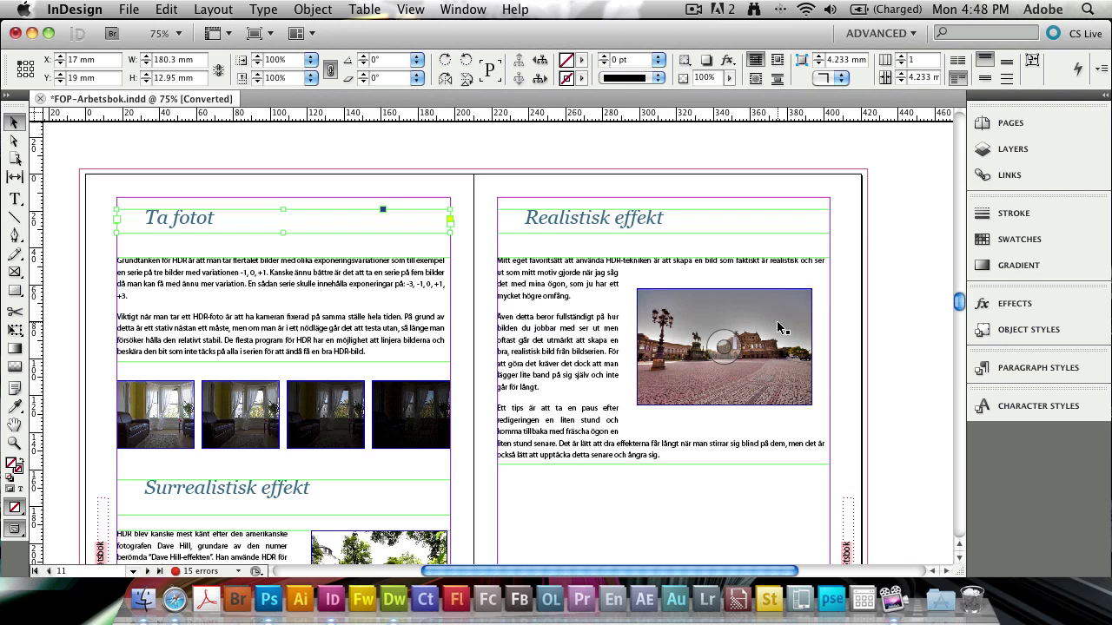
pyautogui.scroll(6, 786, 313)
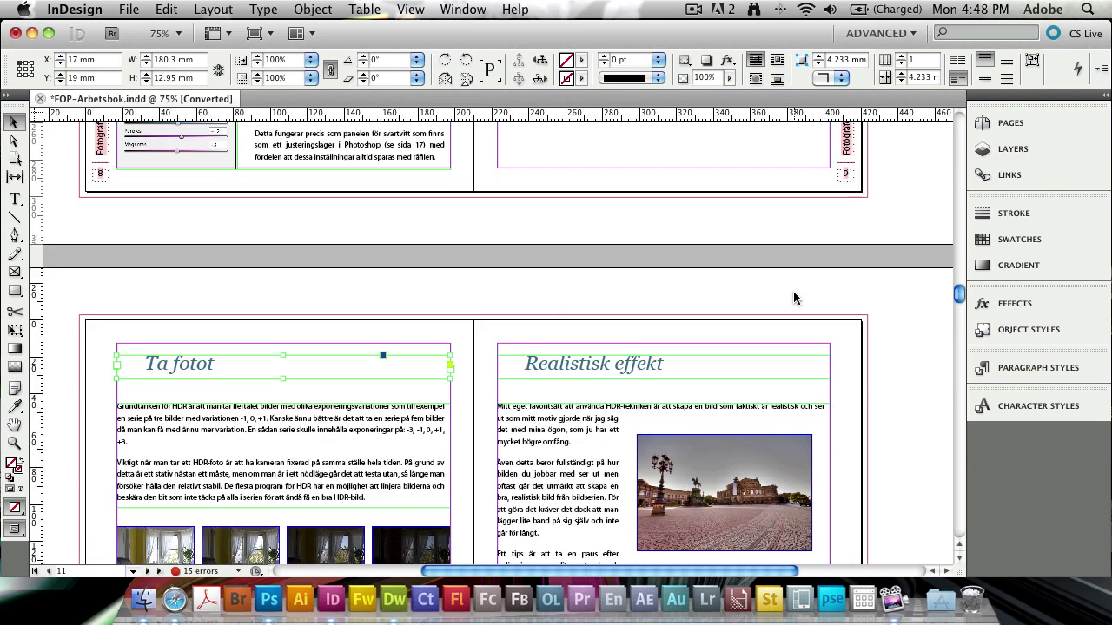
pyautogui.scroll(10, 793, 298)
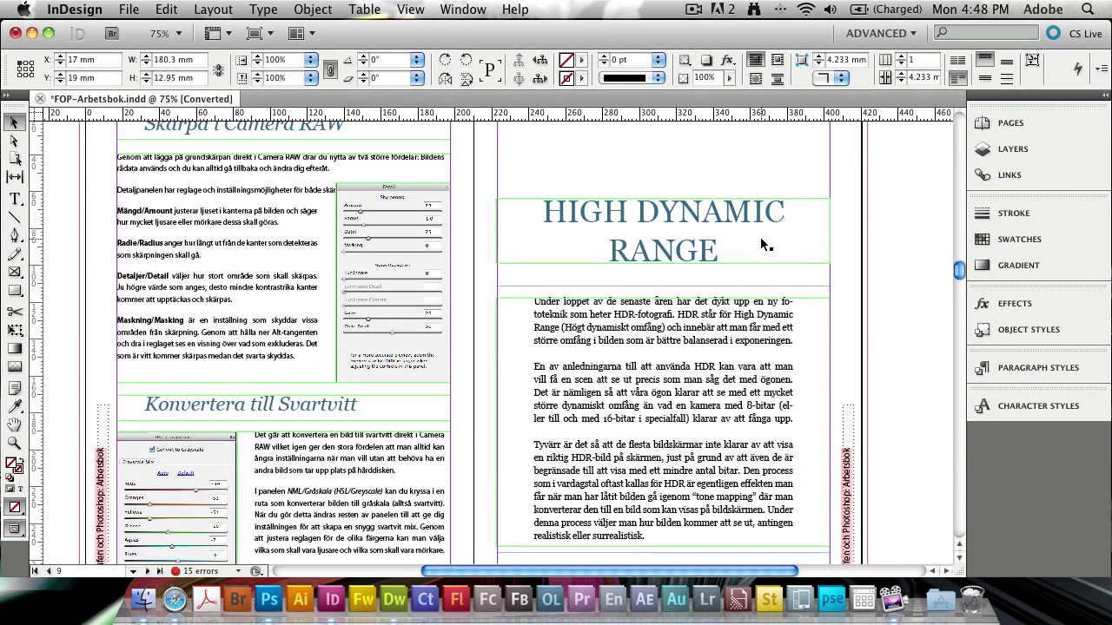
pyautogui.click(661, 220)
pyautogui.click(1034, 367)
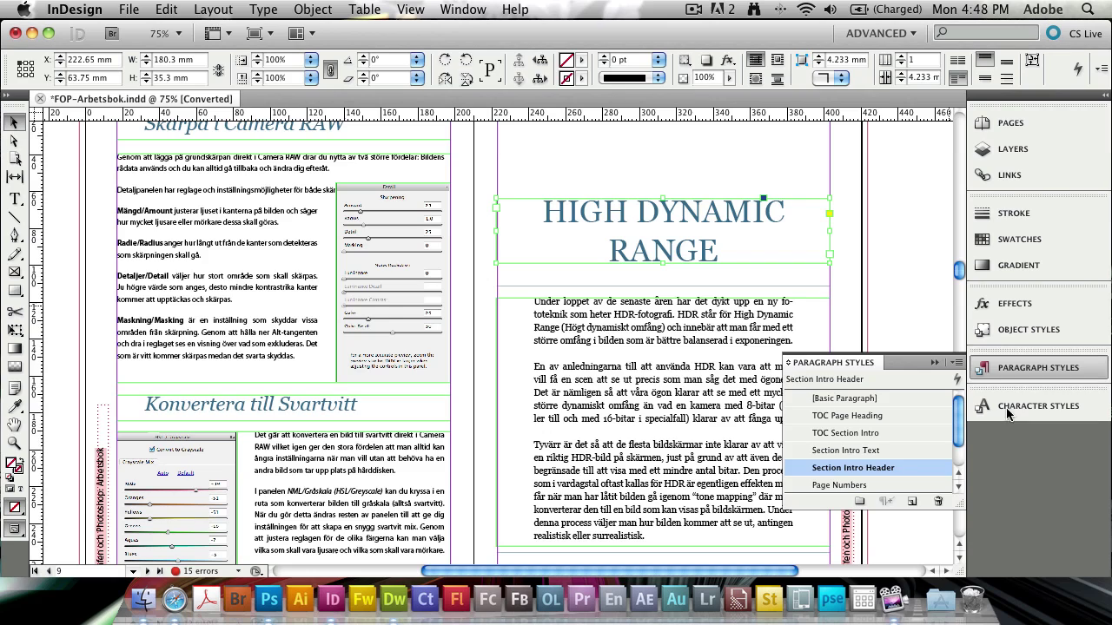
pyautogui.click(860, 451)
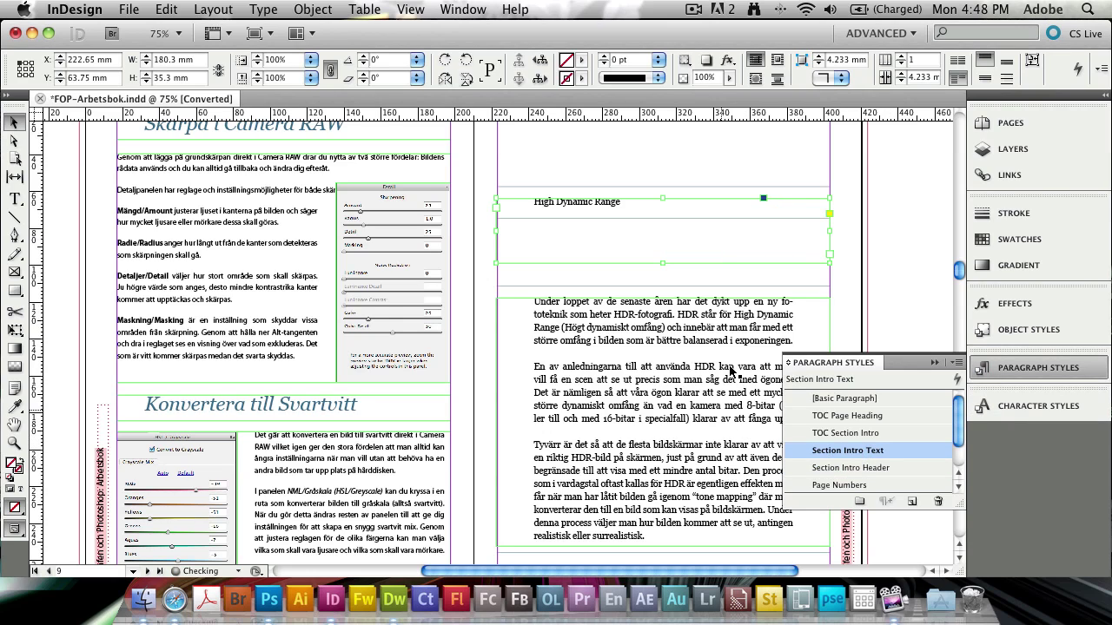
pyautogui.click(850, 468)
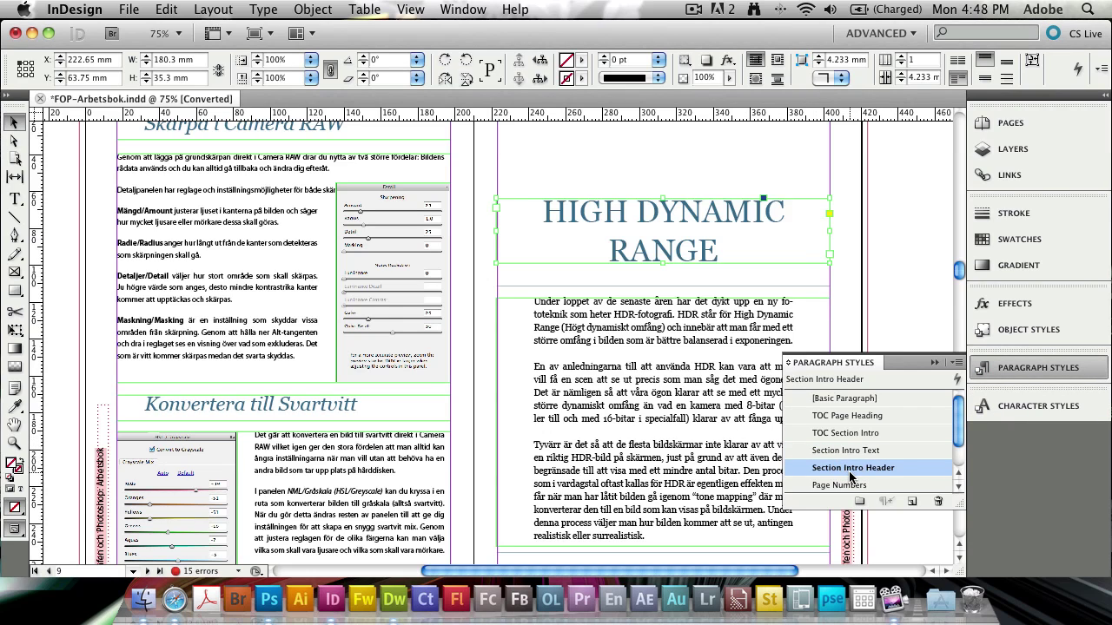
# Step: Show Section Intro Header's Export Tagging options, where EPUB/HTML and PDF tags are Automatic
pyautogui.doubleClick(902, 466)
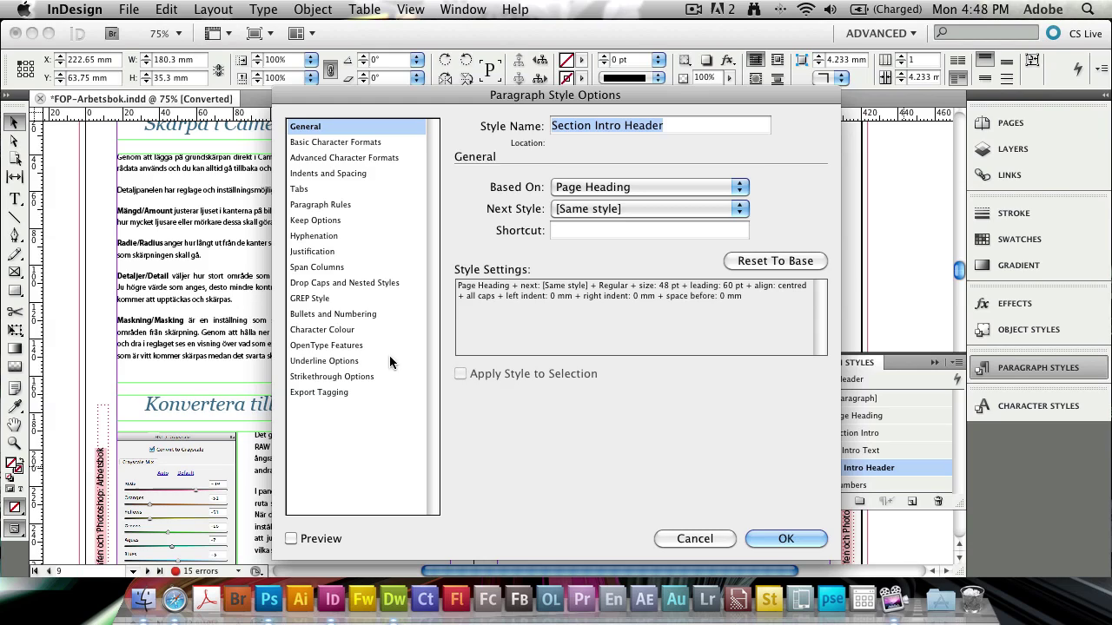
pyautogui.click(352, 390)
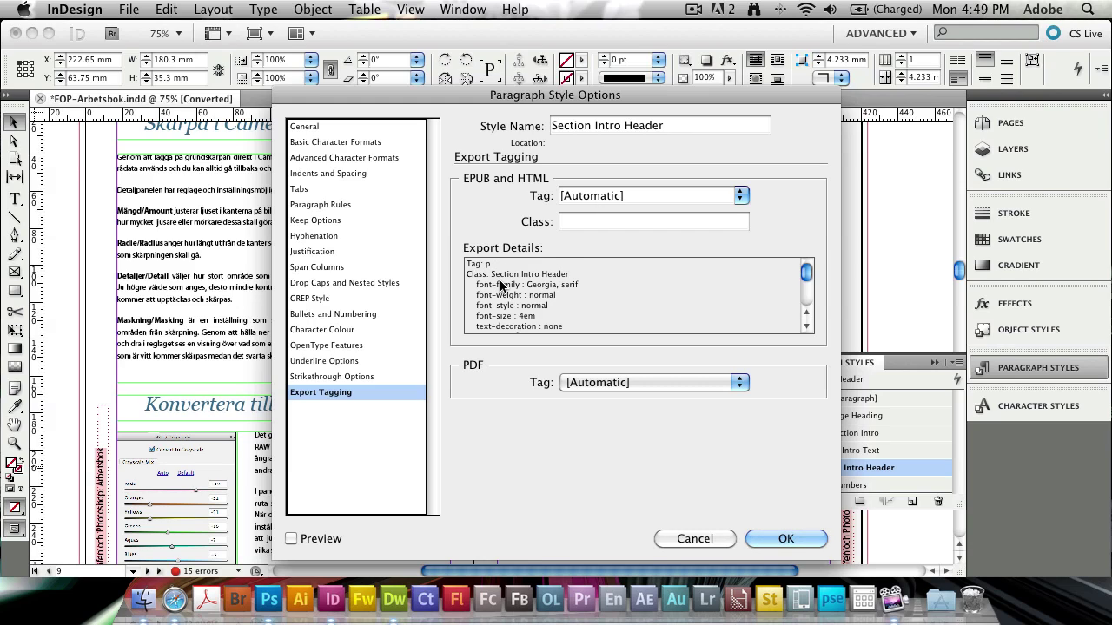
pyautogui.scroll(-5, 513, 296)
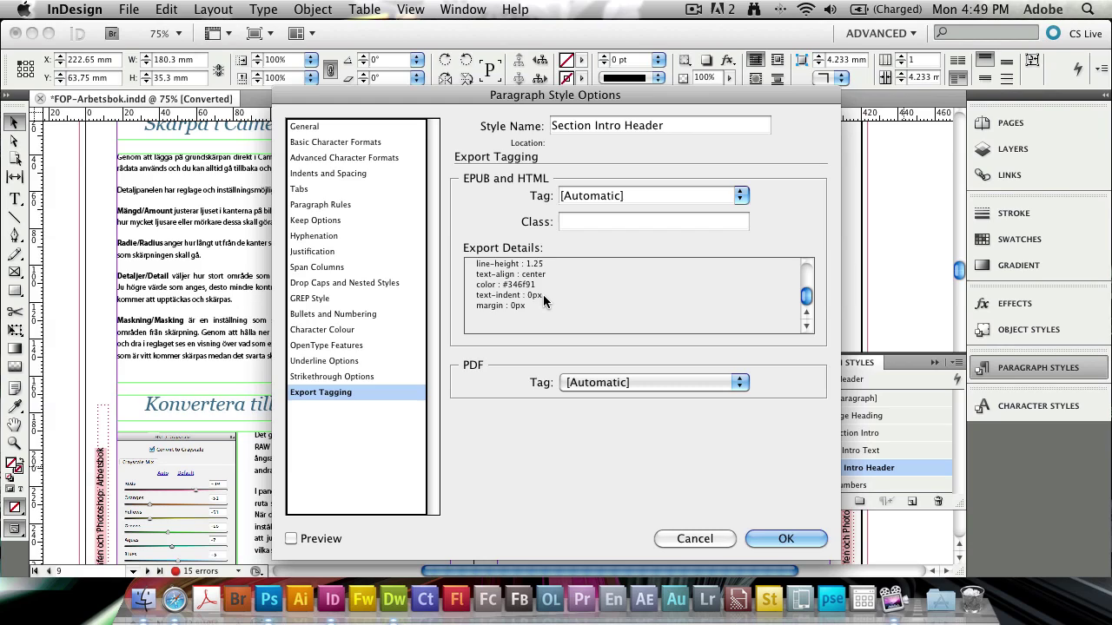
pyautogui.scroll(5, 543, 294)
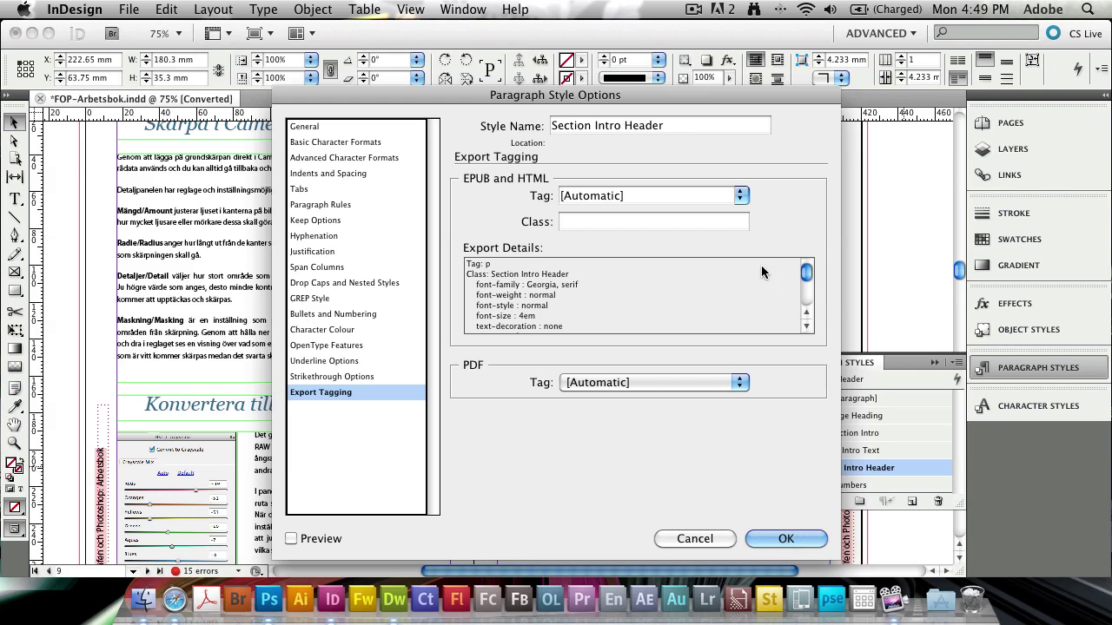
pyautogui.scroll(-2, 761, 265)
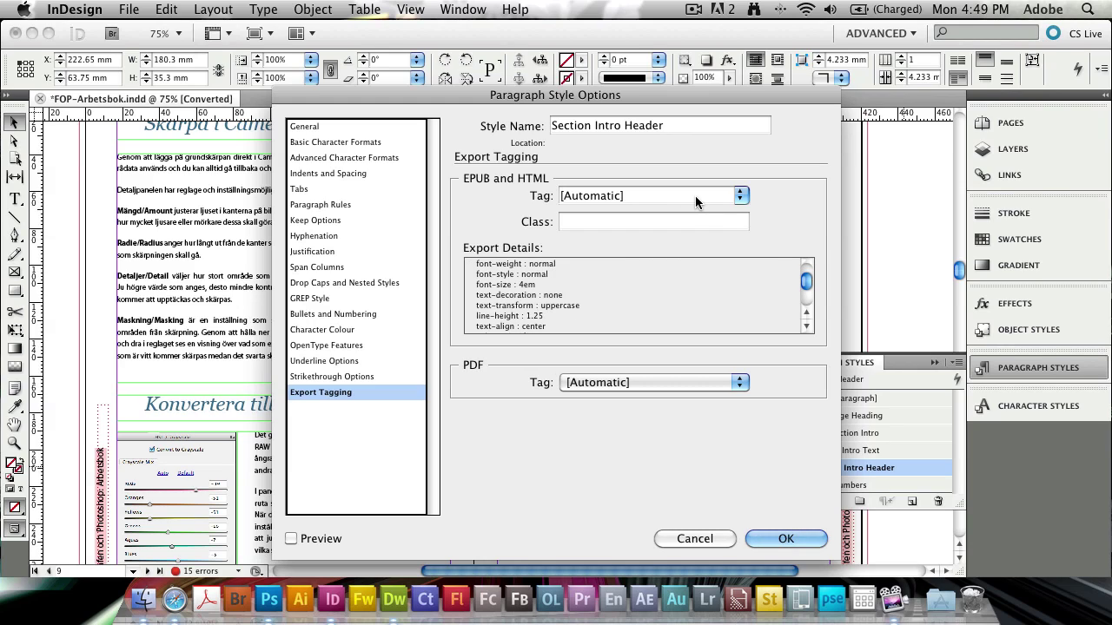
# Step: Set the Section Intro Header style's EPUB and HTML export tag to h1 and confirm
pyautogui.click(740, 195)
pyautogui.click(651, 195)
pyautogui.click(736, 195)
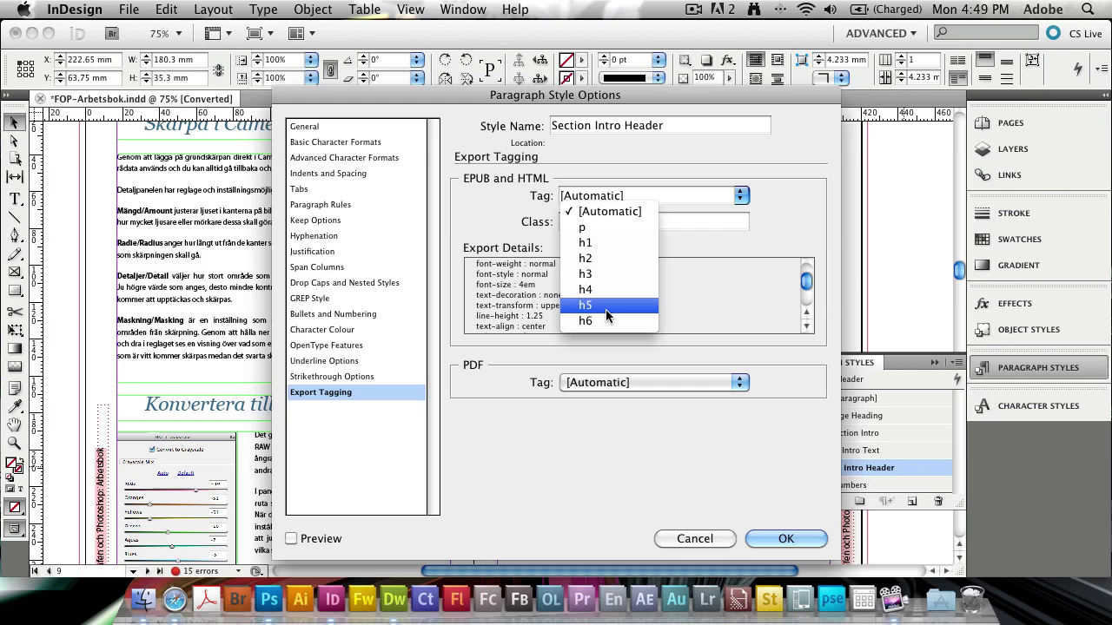
pyautogui.click(603, 243)
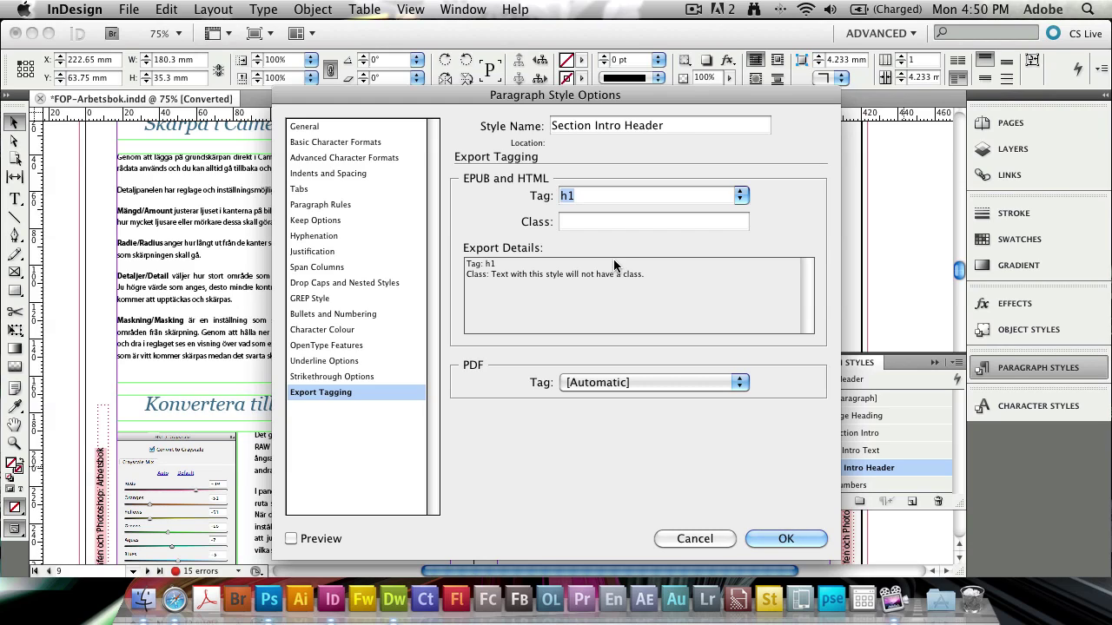
pyautogui.click(738, 198)
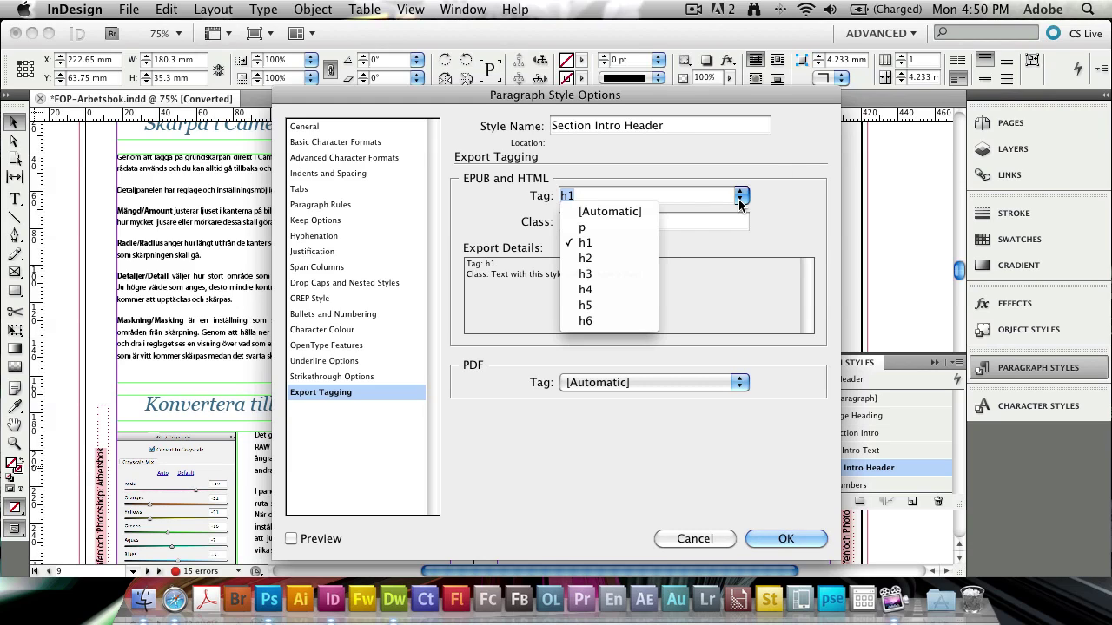
pyautogui.click(604, 258)
pyautogui.click(786, 539)
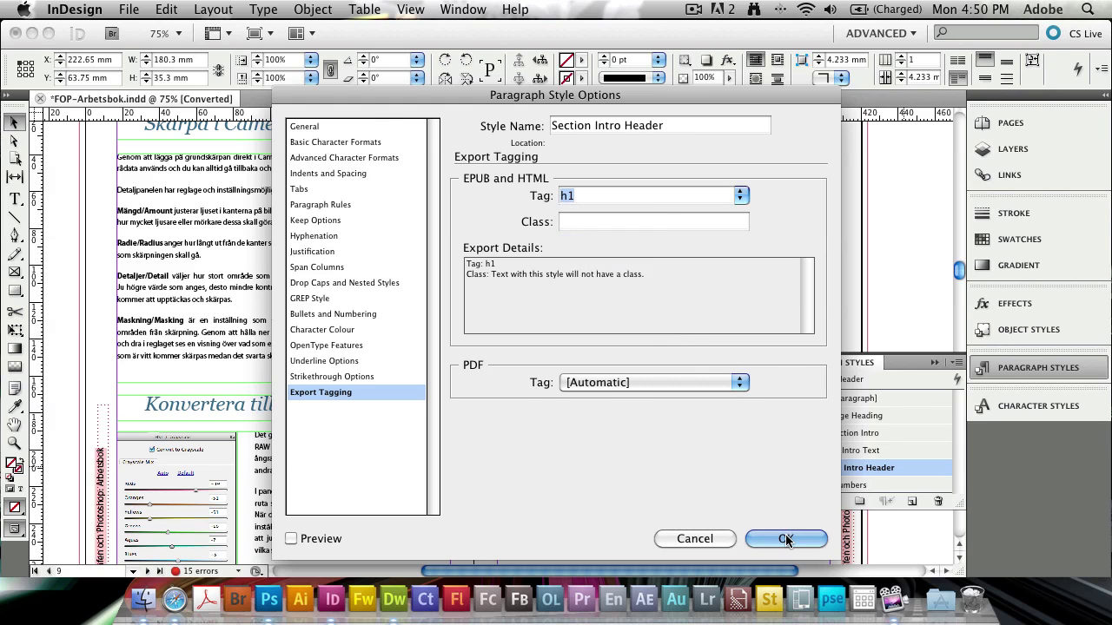
pyautogui.scroll(2, 292, 265)
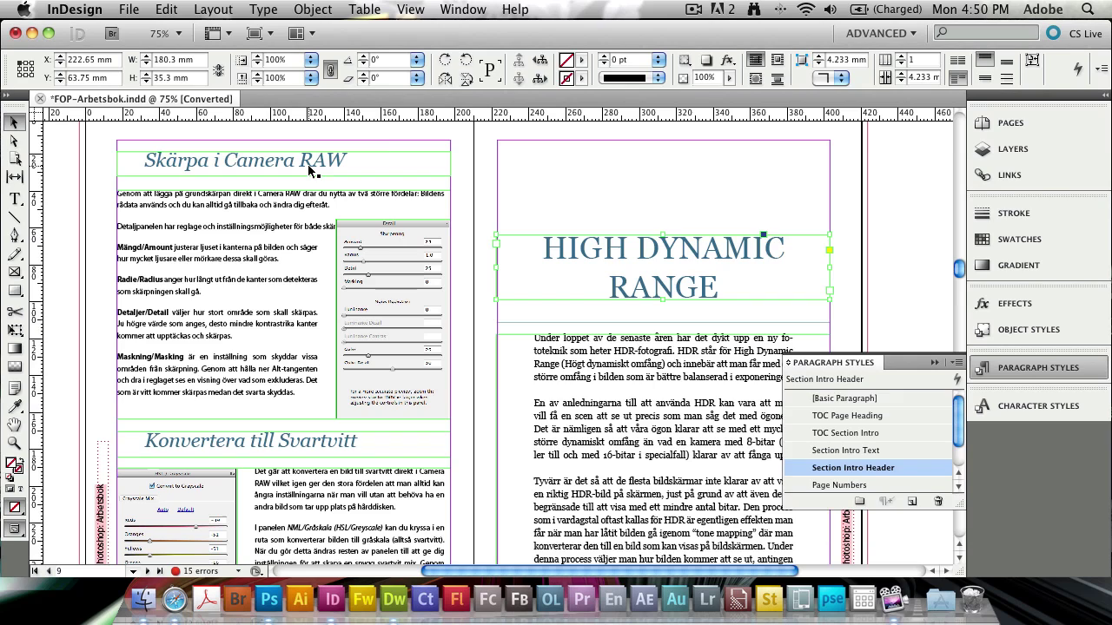
# Step: Set the Page Heading paragraph style's EPUB and HTML export tag to h2 and confirm
pyautogui.click(181, 167)
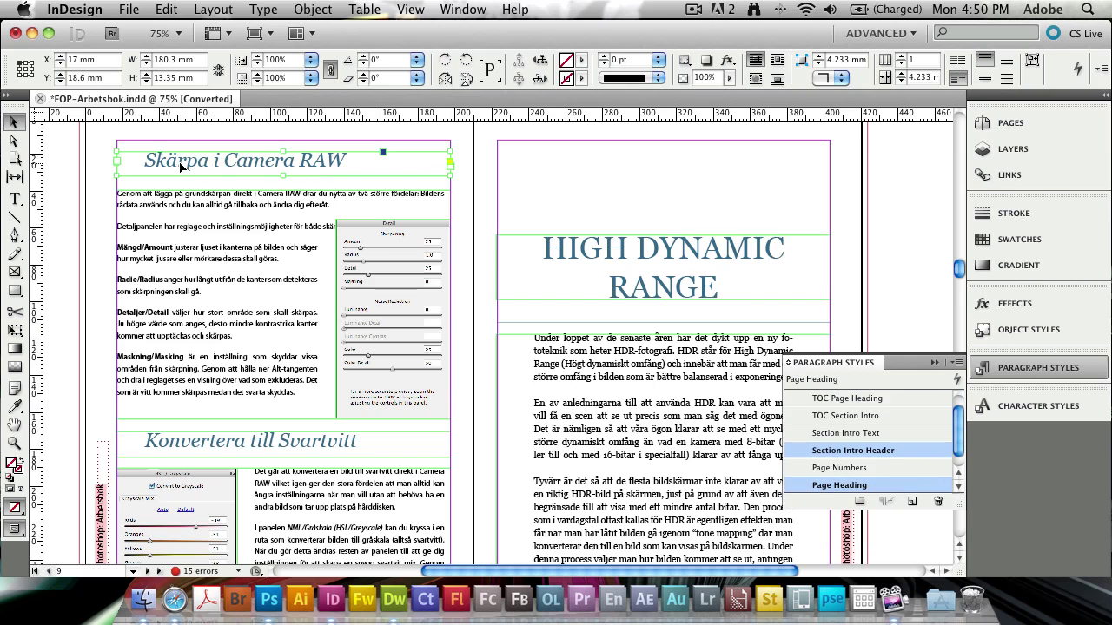
pyautogui.click(865, 470)
pyautogui.click(852, 484)
pyautogui.doubleClick(851, 484)
pyautogui.click(417, 377)
pyautogui.click(378, 392)
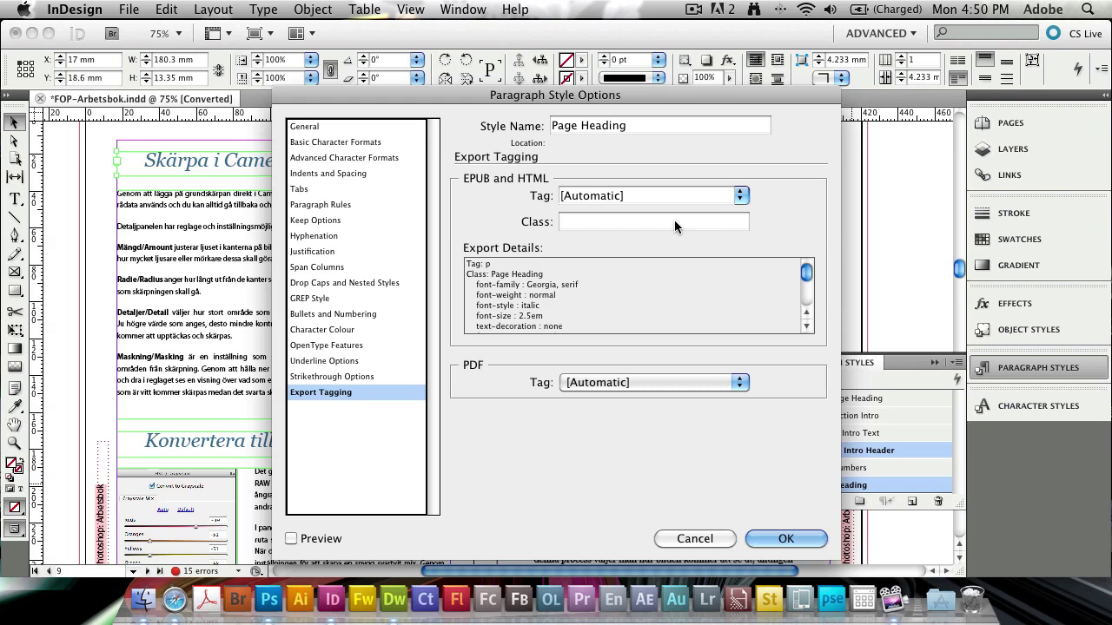
pyautogui.click(608, 196)
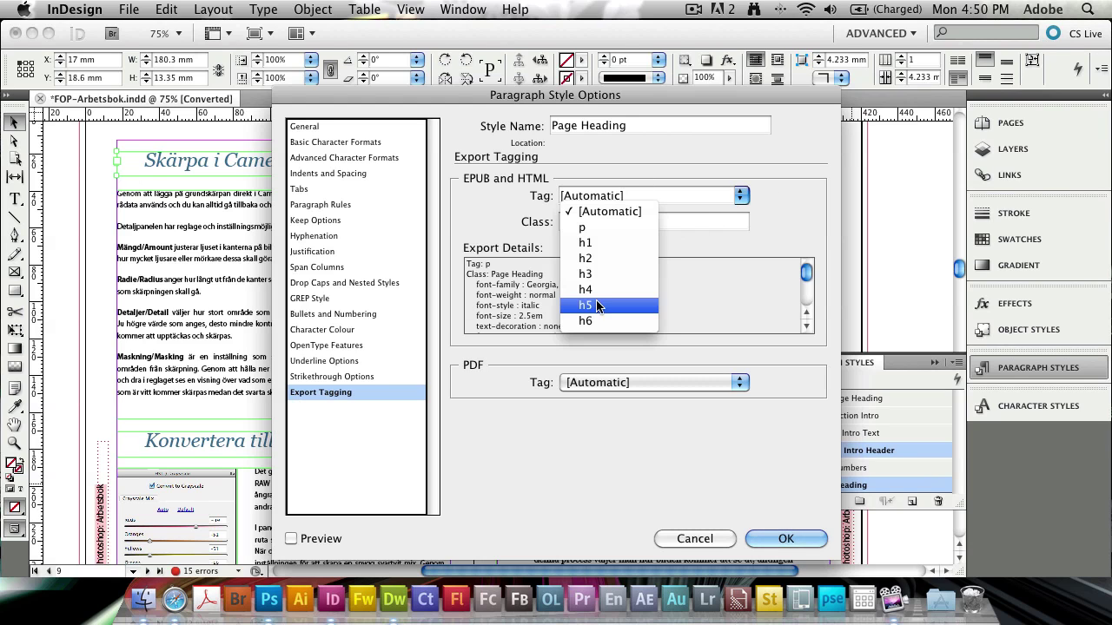
pyautogui.click(609, 258)
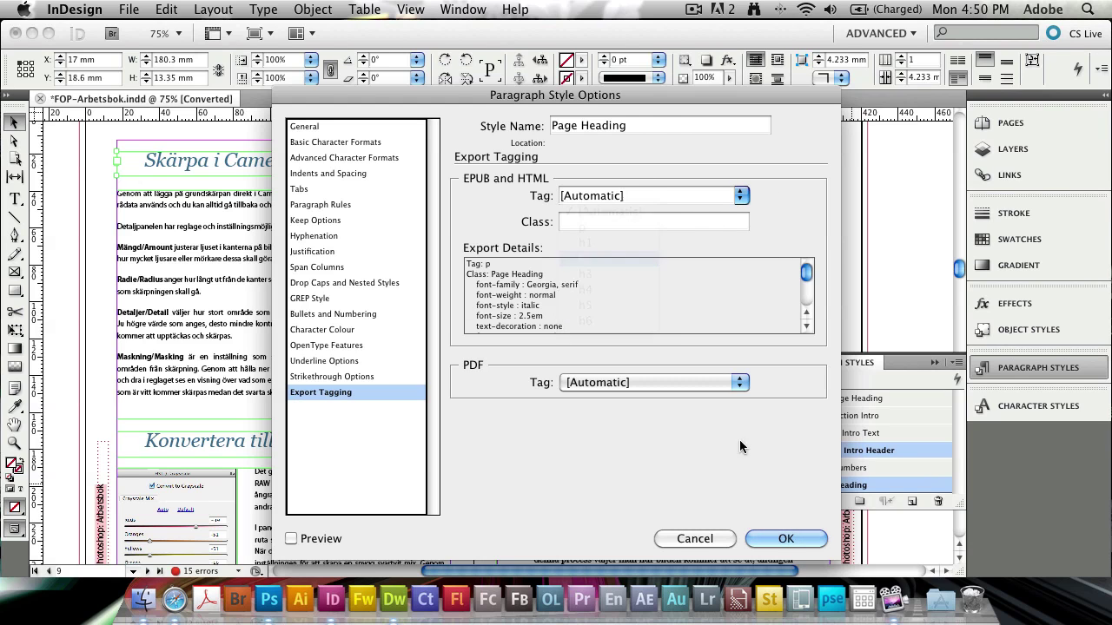
pyautogui.click(786, 539)
# Step: Reopen Page Heading's Export Tagging from the Ta fotot heading to verify h2 is kept
pyautogui.click(484, 294)
pyautogui.scroll(-10, 479, 265)
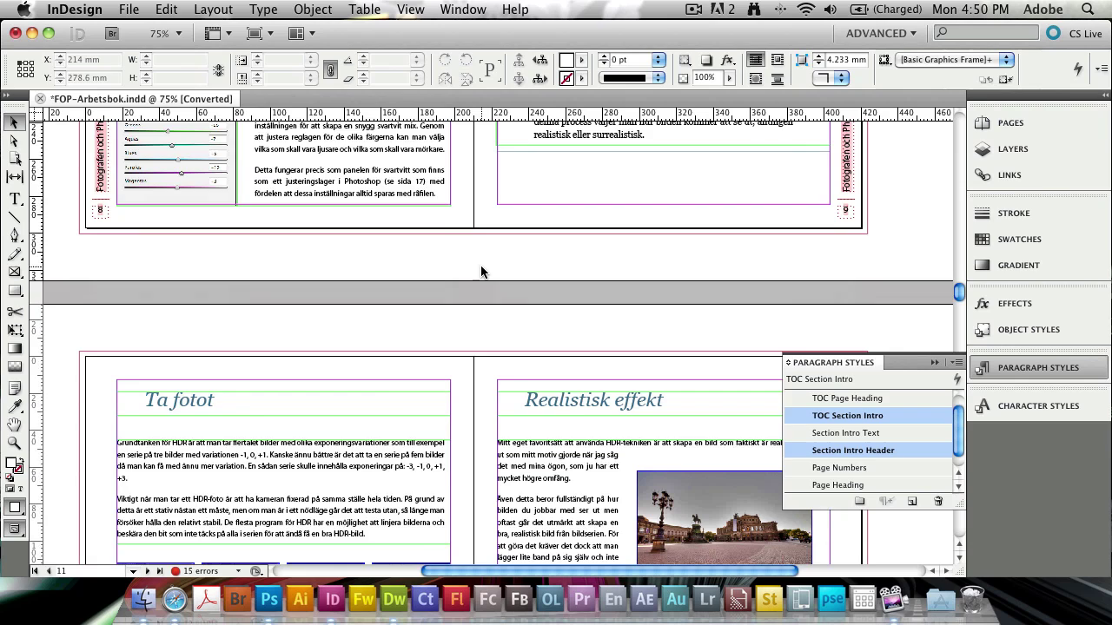
pyautogui.scroll(-2, 480, 272)
pyautogui.click(323, 339)
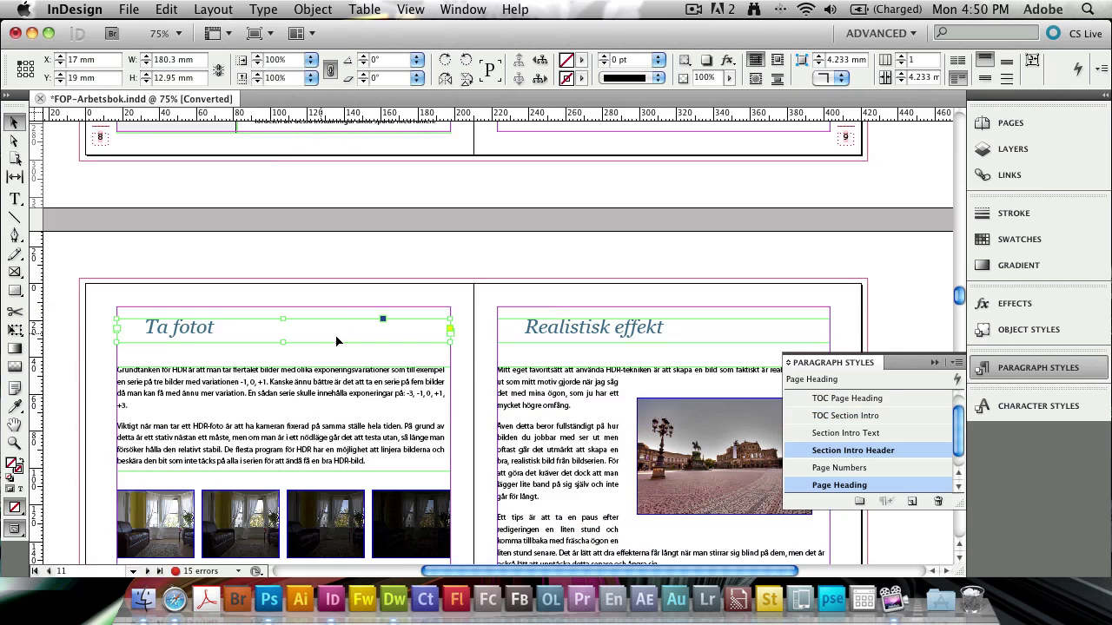
pyautogui.doubleClick(824, 483)
pyautogui.click(362, 392)
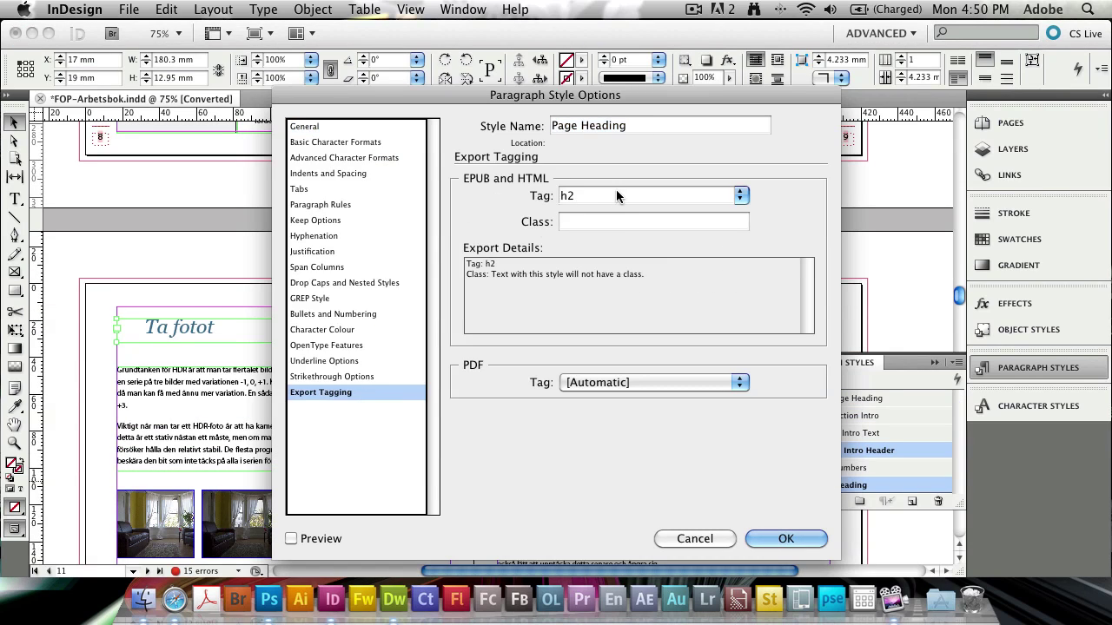
pyautogui.click(734, 197)
pyautogui.click(600, 263)
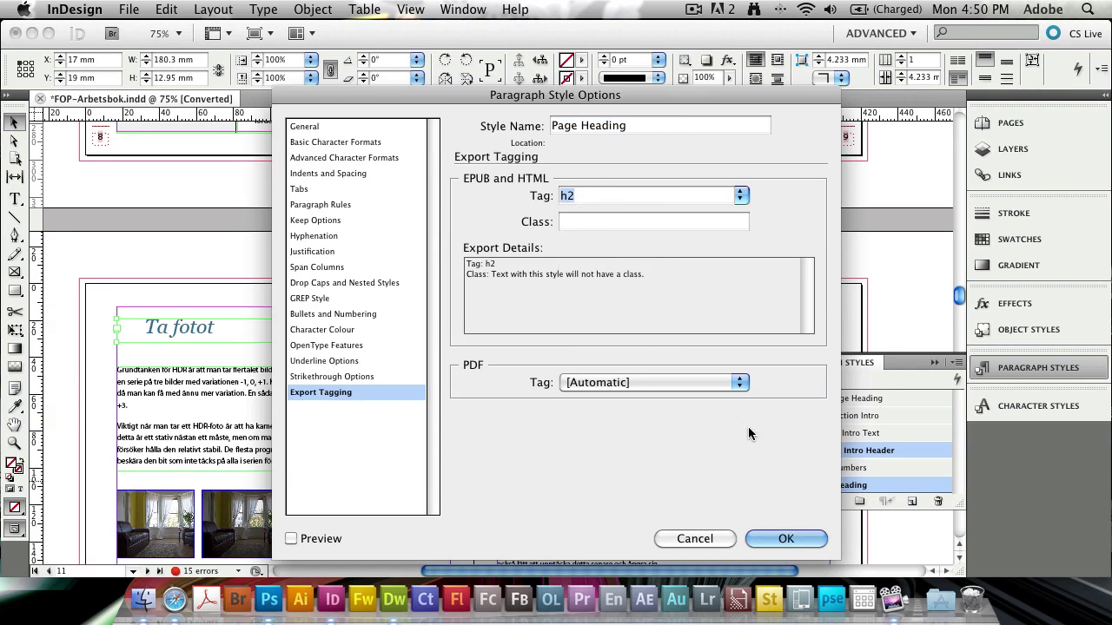
pyautogui.click(784, 539)
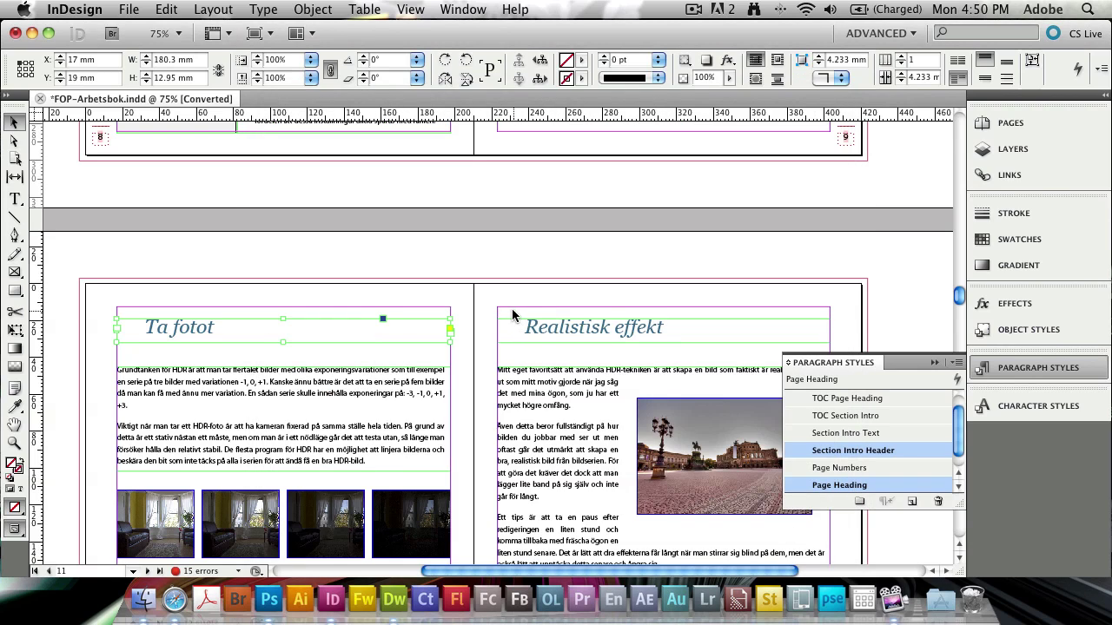
pyautogui.scroll(-15, 512, 316)
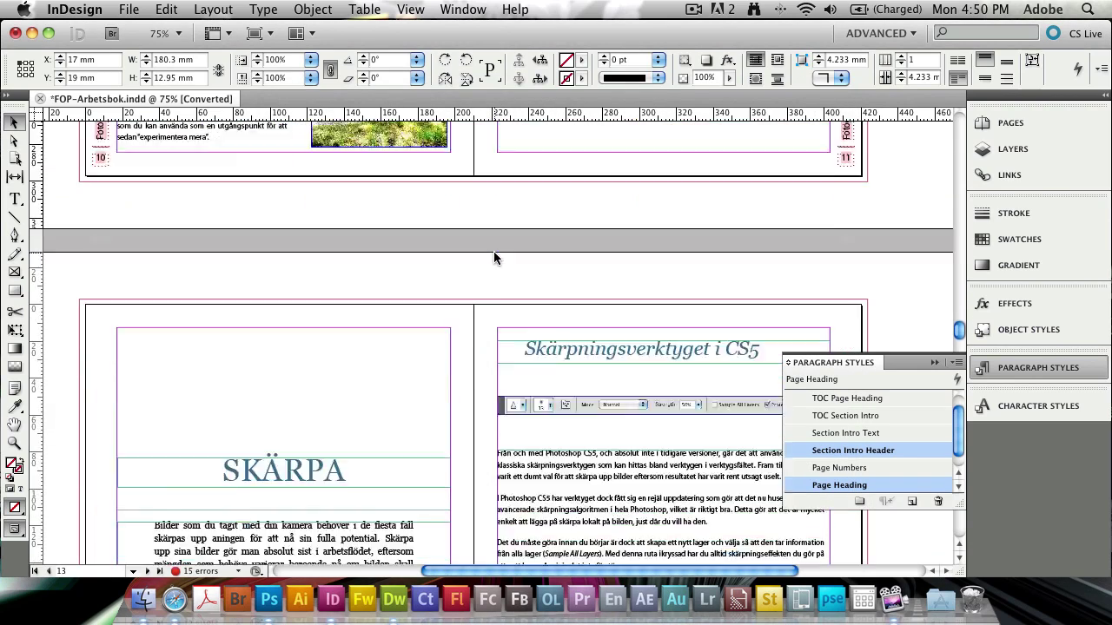
pyautogui.scroll(-15, 494, 252)
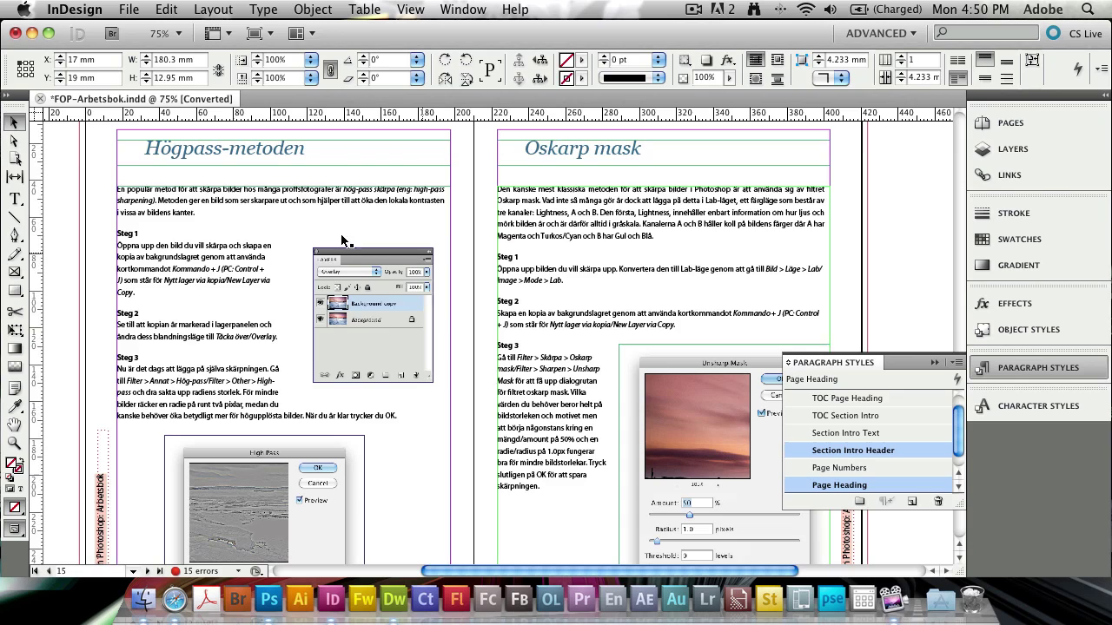
pyautogui.doubleClick(132, 233)
pyautogui.tripleClick(136, 232)
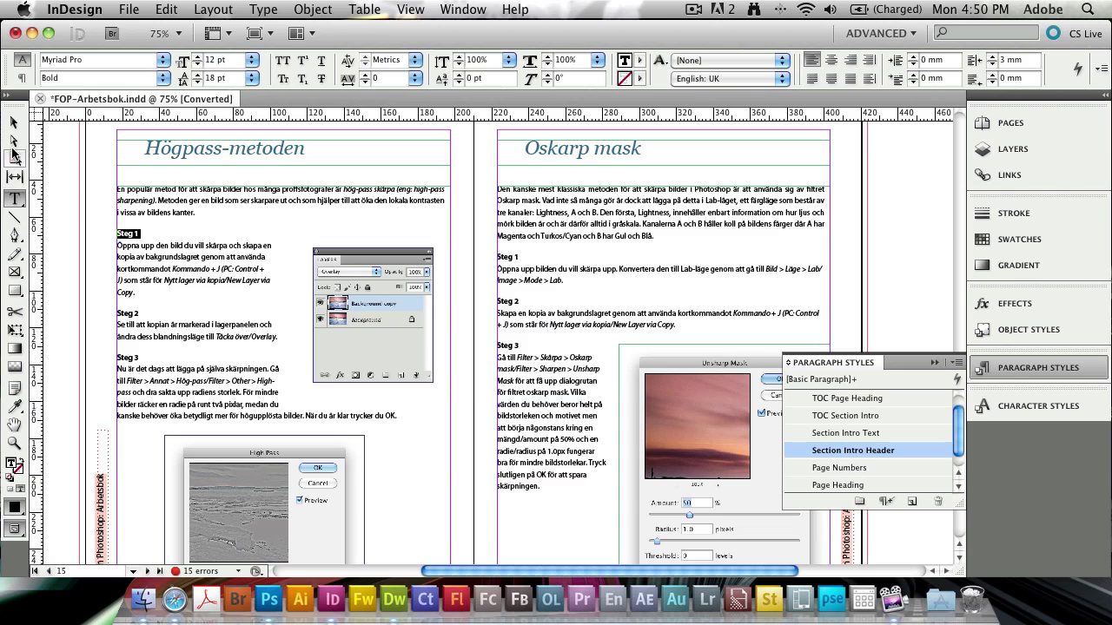
pyautogui.click(14, 140)
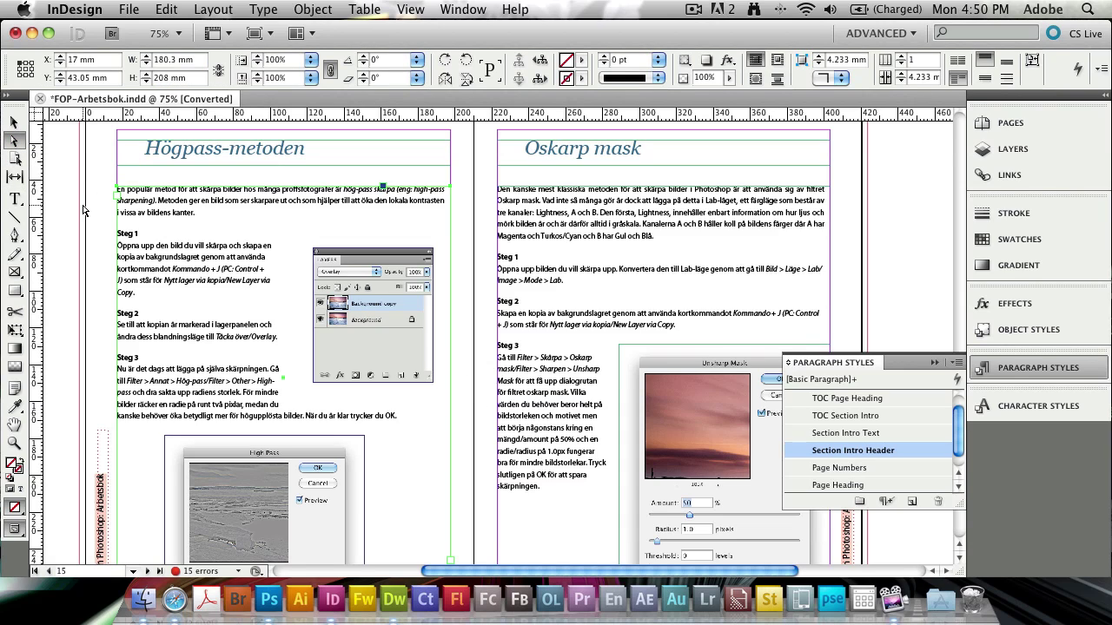
pyautogui.click(84, 209)
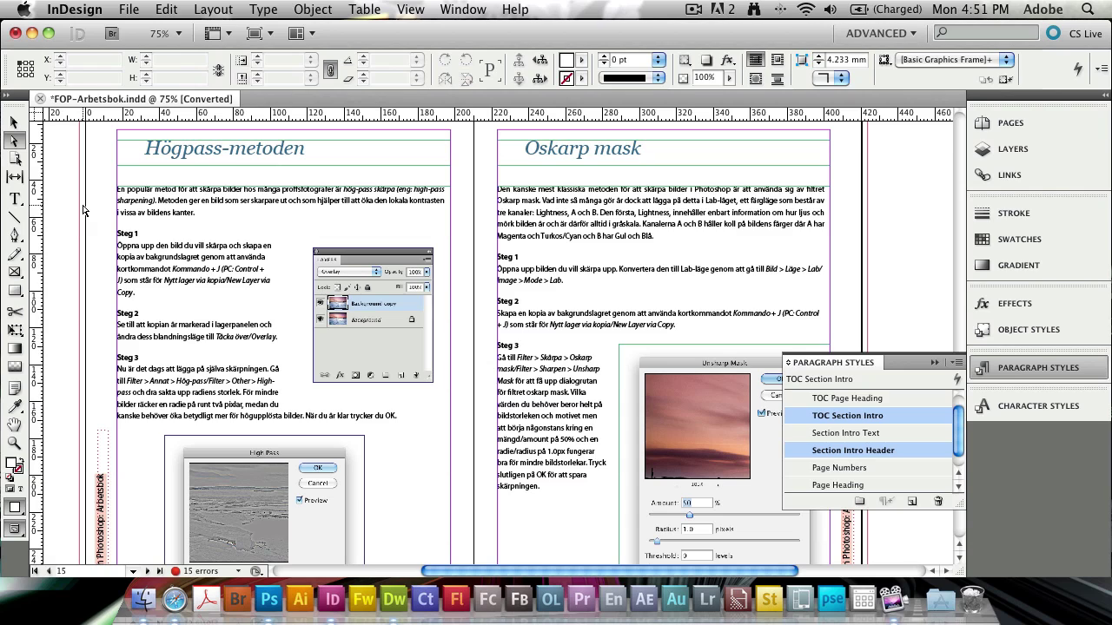
# Step: Export the document as an EPUB named workbook.epub on the Desktop, accepting the default options
pyautogui.click(123, 9)
pyautogui.click(243, 336)
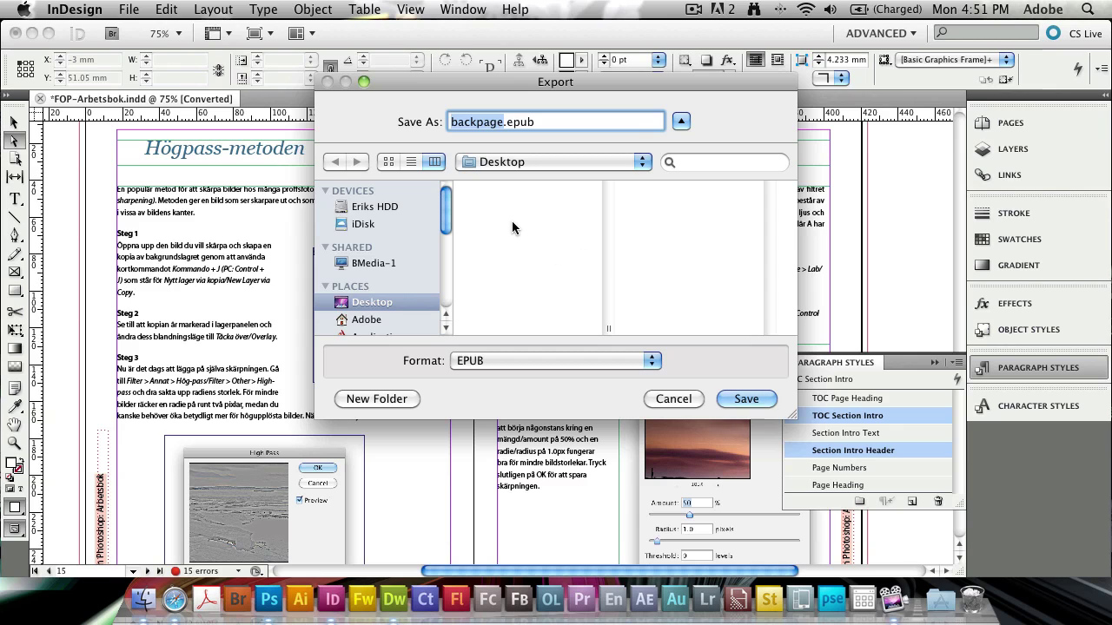
pyautogui.write('workbook')
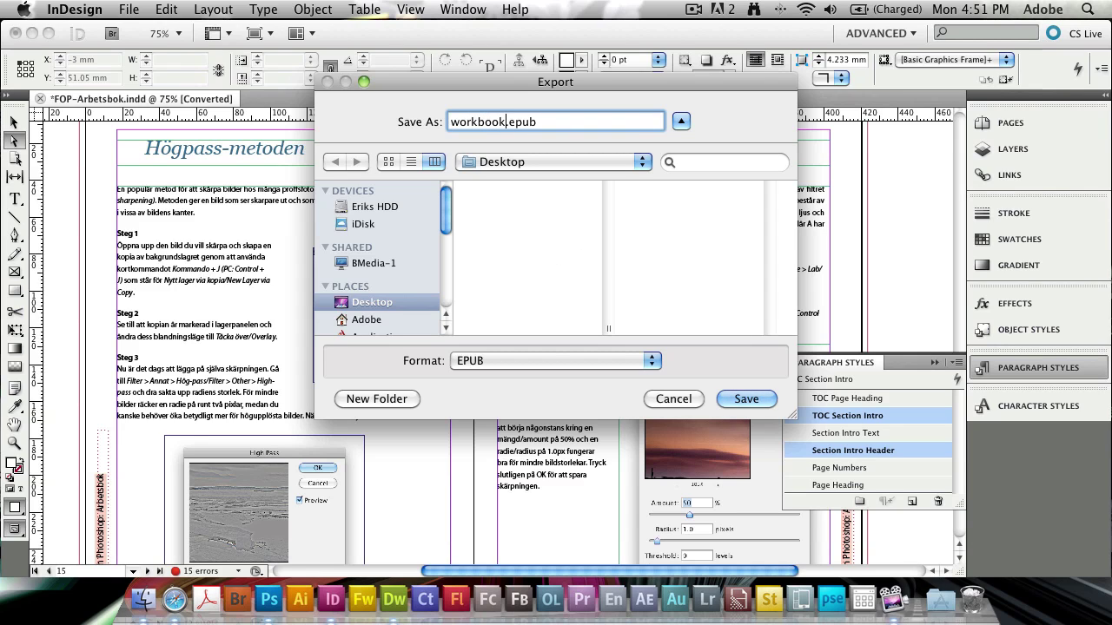
pyautogui.click(745, 400)
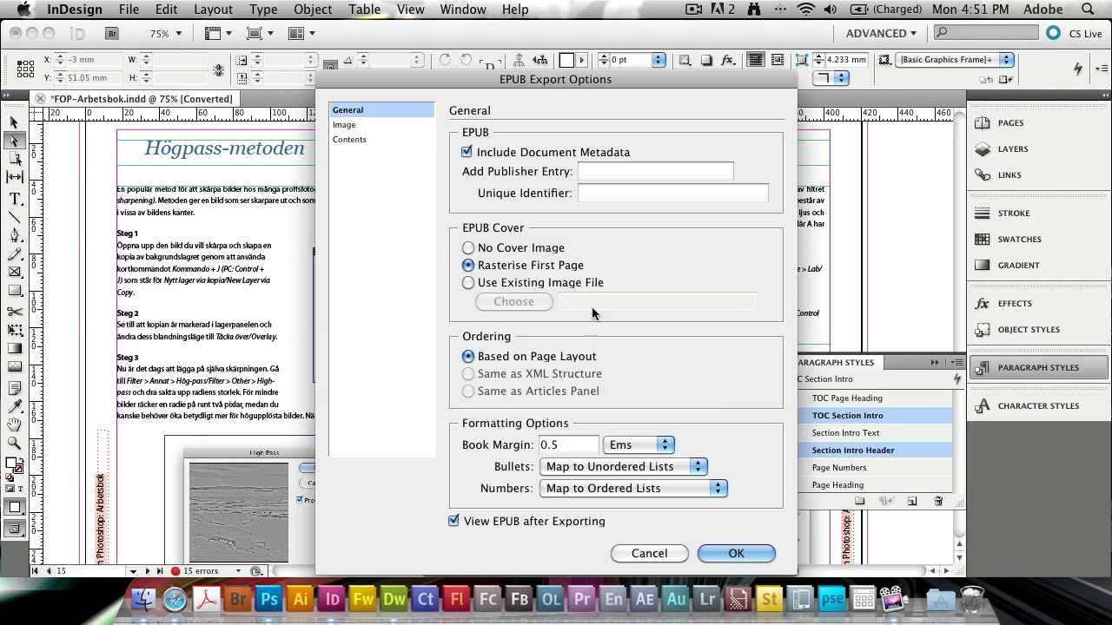
pyautogui.click(728, 552)
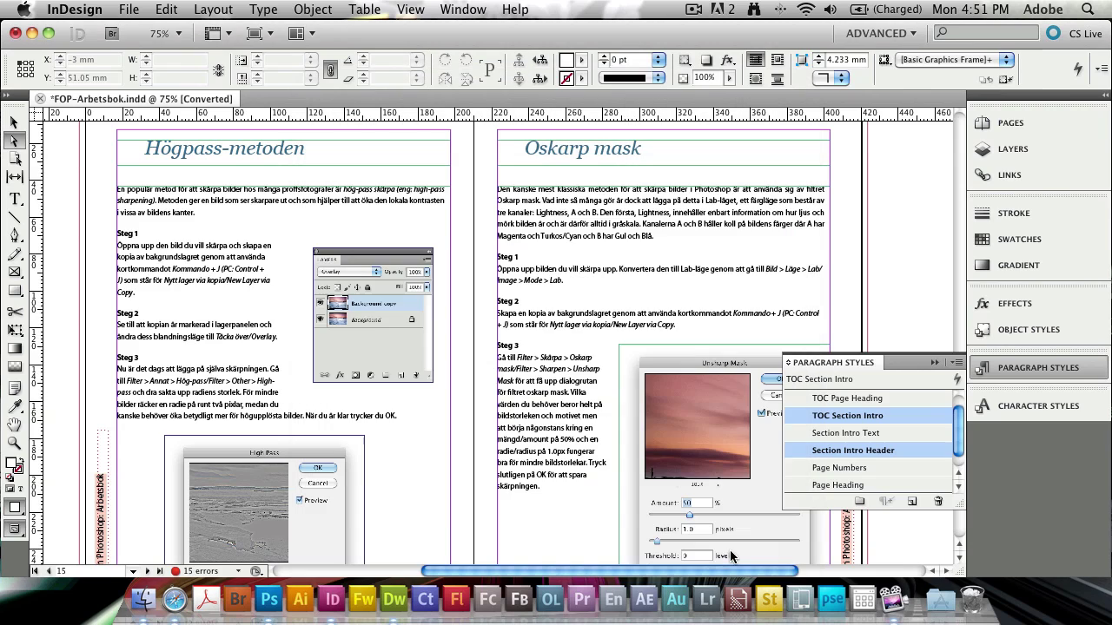
# Step: Find workbook.epub in Finder's Desktop folder and inspect its details and Quick Look preview
pyautogui.click(144, 597)
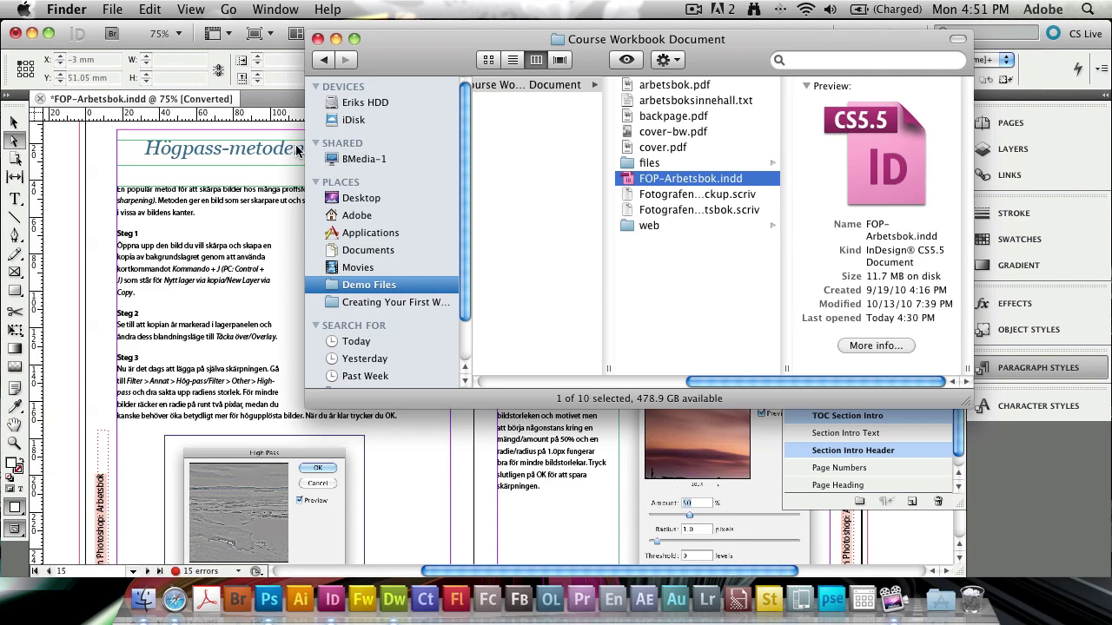
pyautogui.click(375, 200)
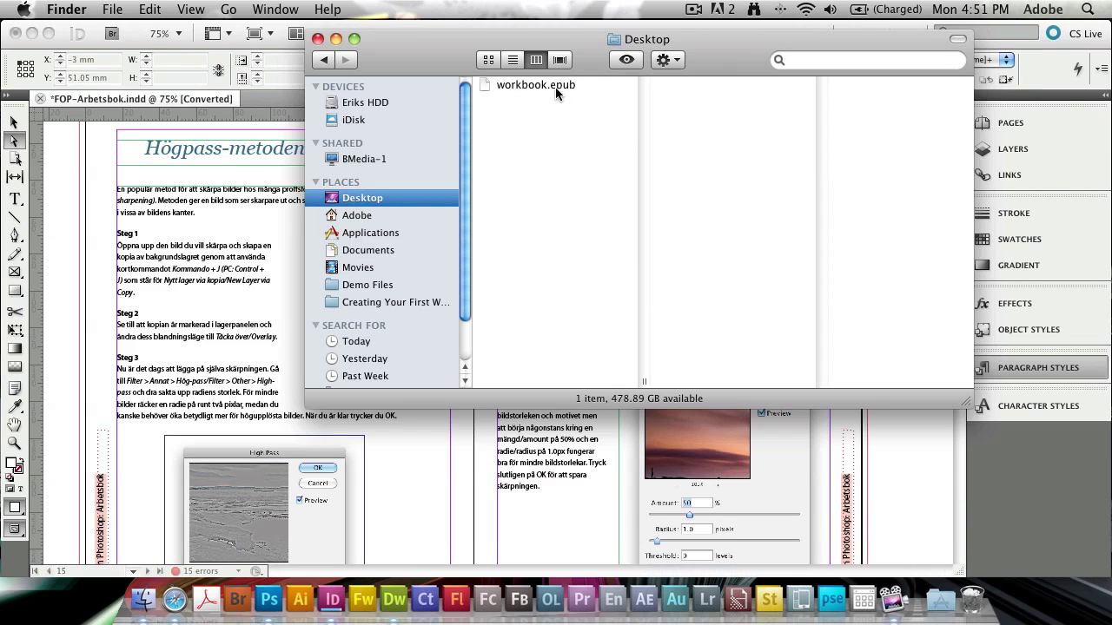
pyautogui.click(547, 86)
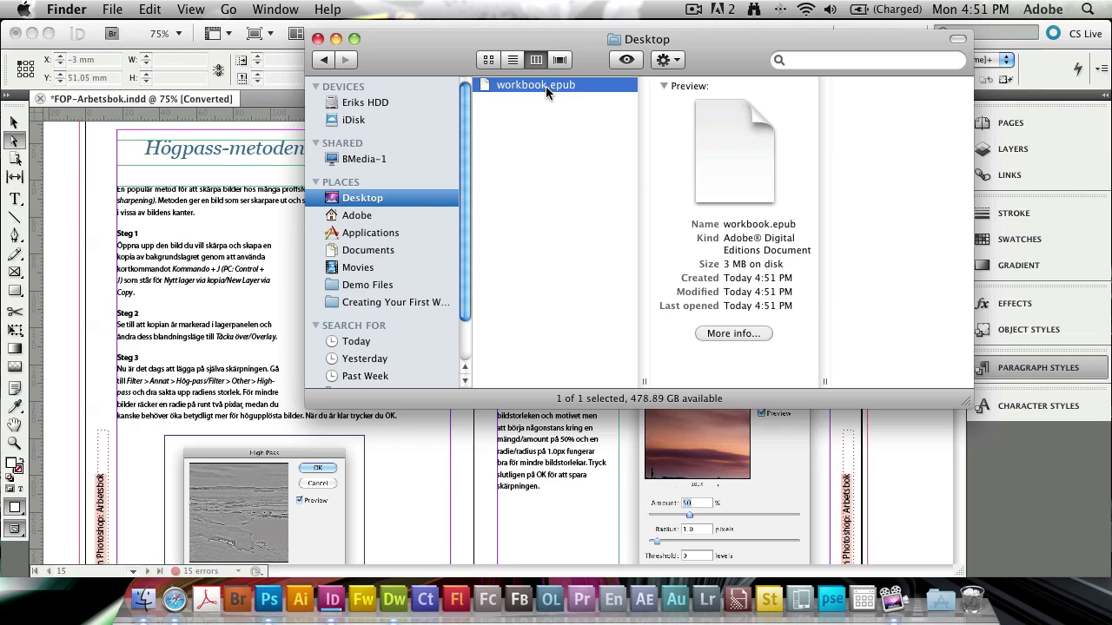
pyautogui.rightClick(546, 86)
pyautogui.moveTo(643, 111)
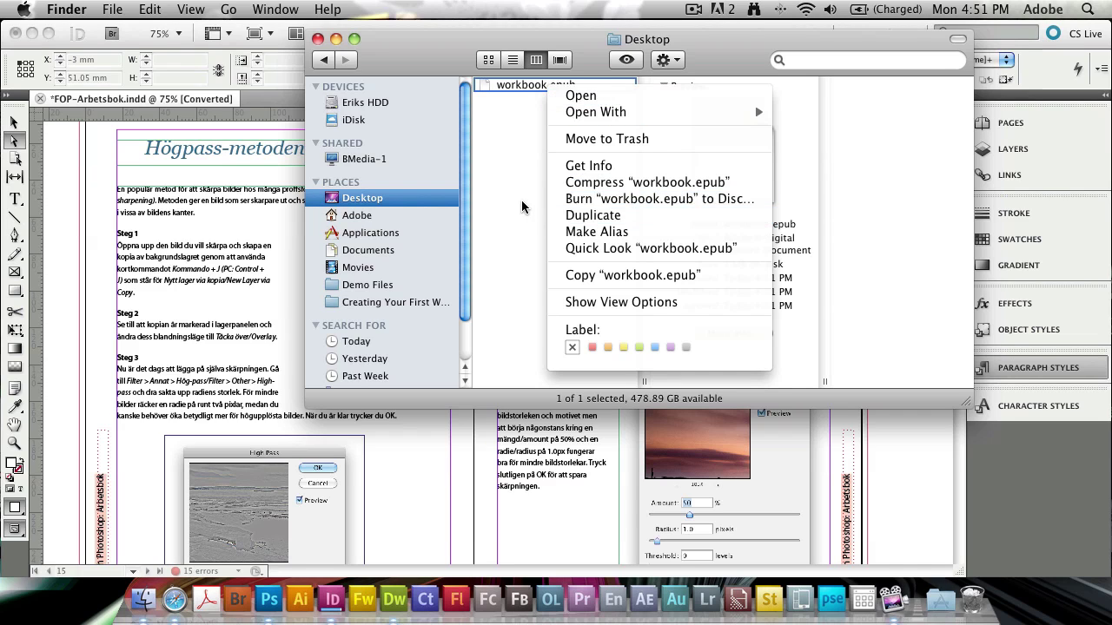
pyautogui.click(553, 110)
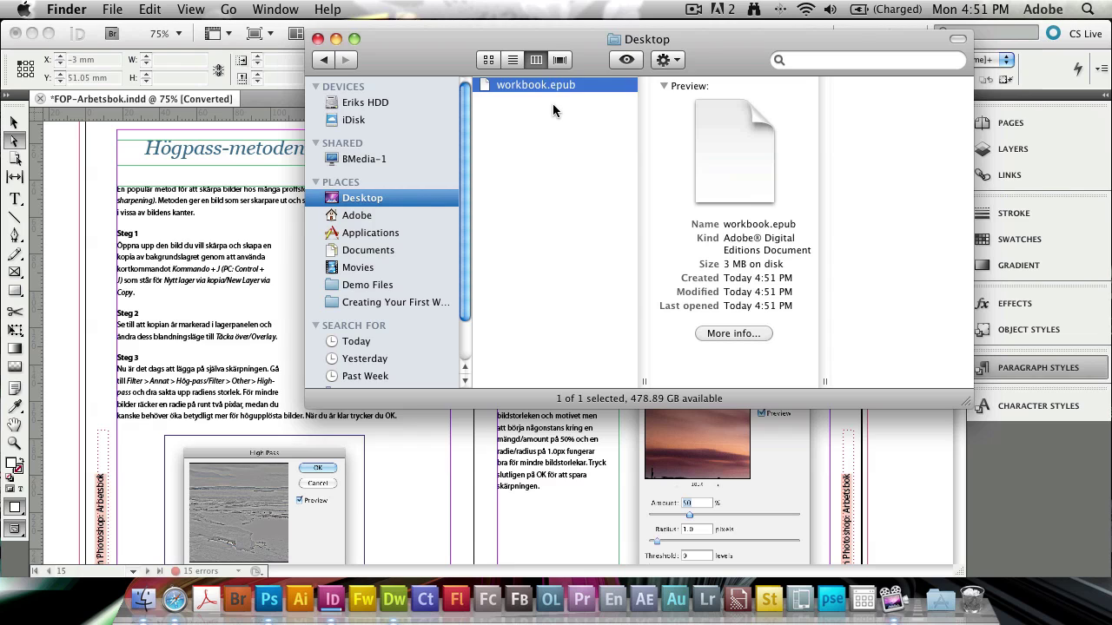
pyautogui.press('space')
pyautogui.press('space')
# Step: Close the Finder window and dismiss InDesign's export-problems alert
pyautogui.click(318, 39)
pyautogui.click(714, 283)
pyautogui.click(713, 283)
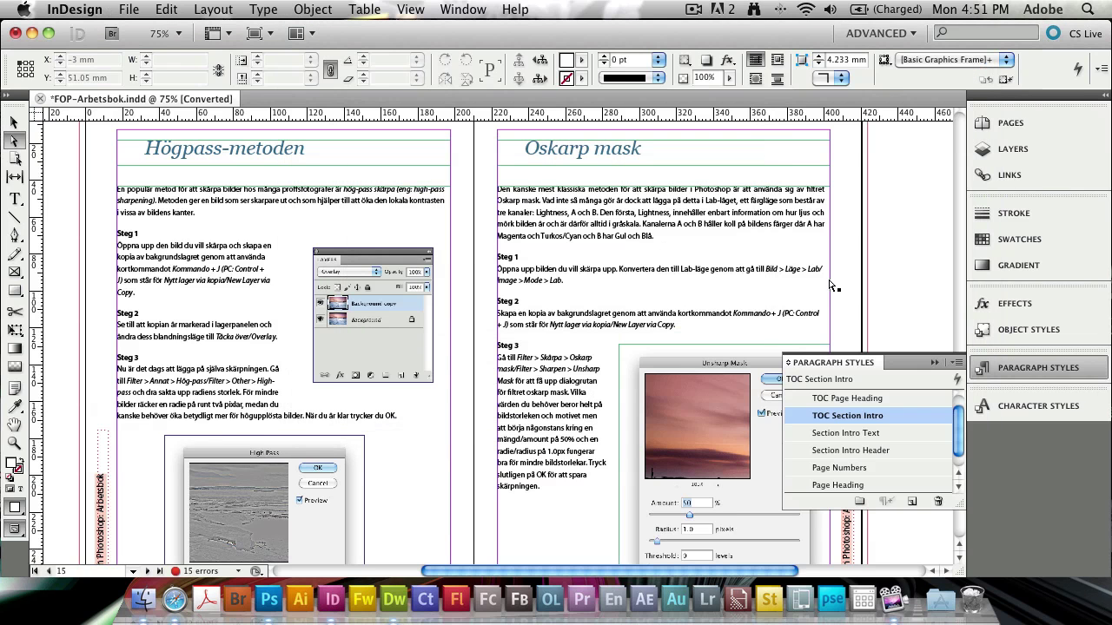